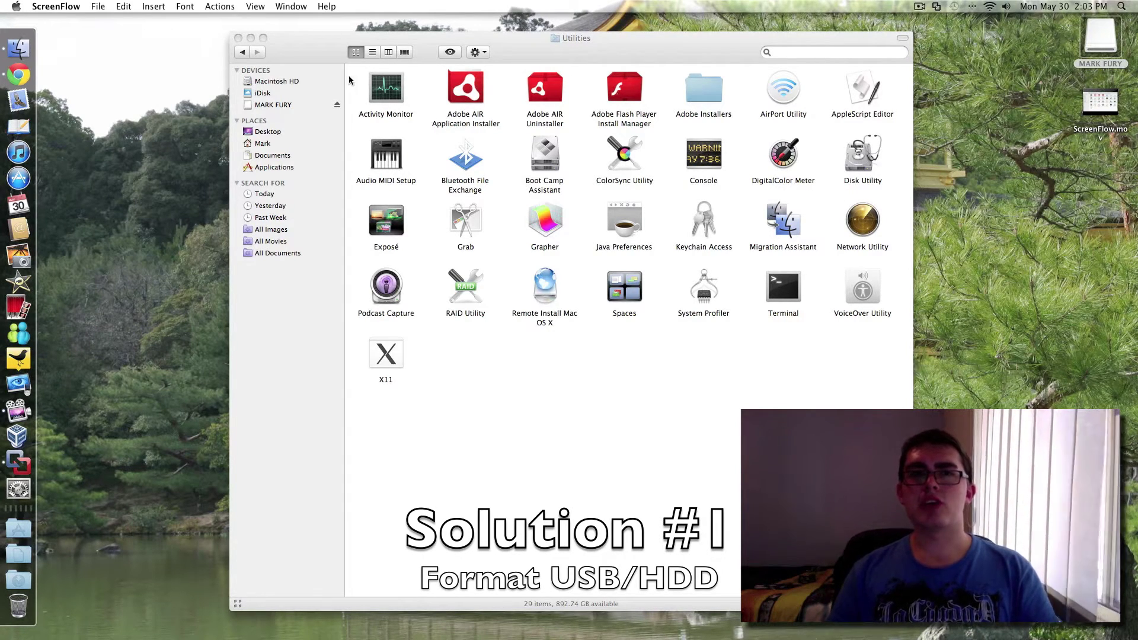
- Open Applications > Utilities in Finder and launch Disk Utility
{"action": "left_click", "coordinate": [270, 168]}
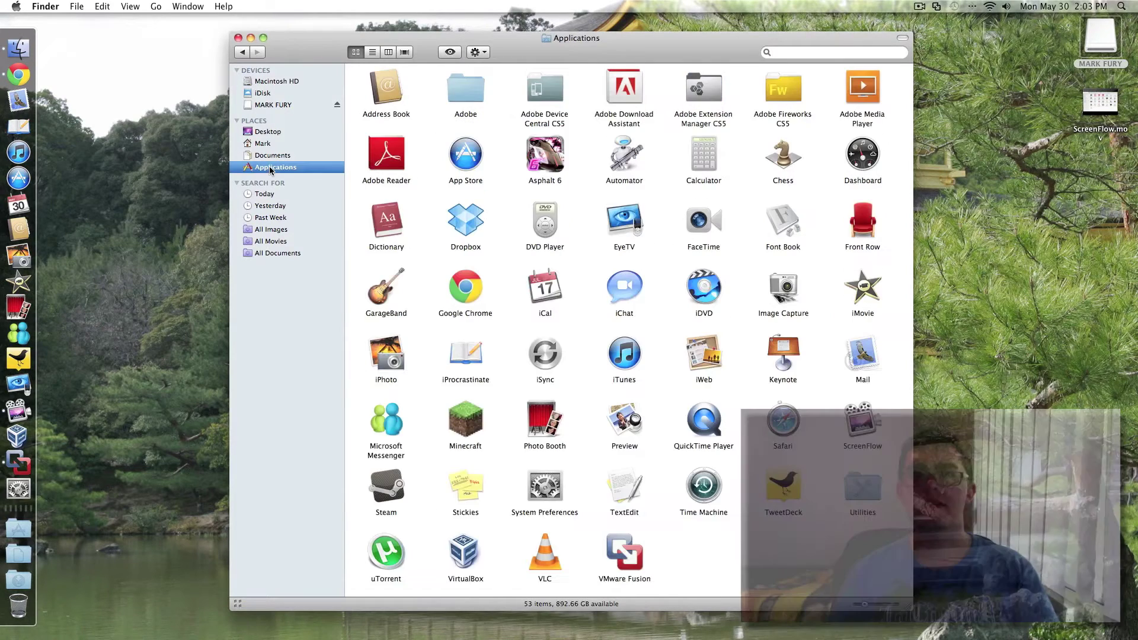
{"action": "double_click", "coordinate": [863, 489]}
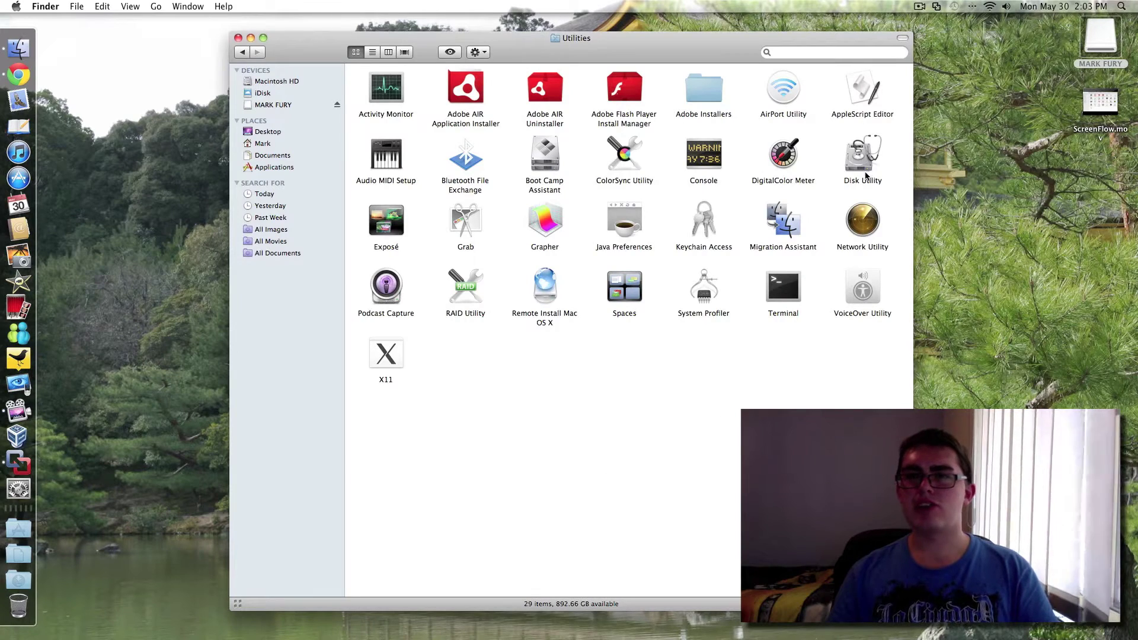
{"action": "double_click", "coordinate": [861, 172]}
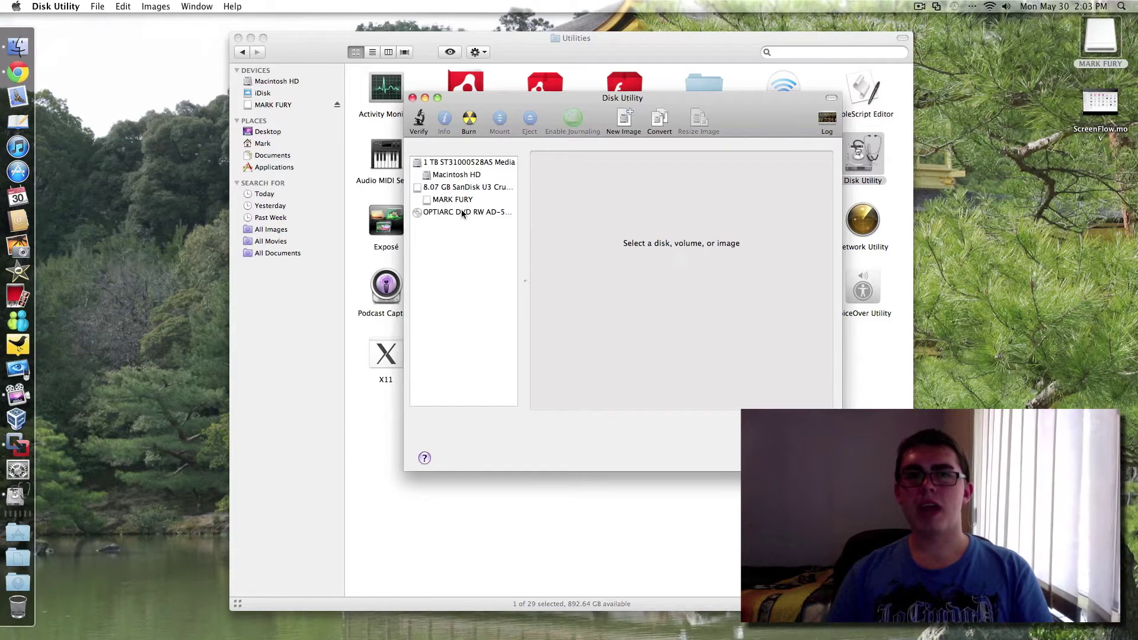
- Select the MARK FURY USB volume and show its Erase options and format list
{"action": "left_click", "coordinate": [437, 198]}
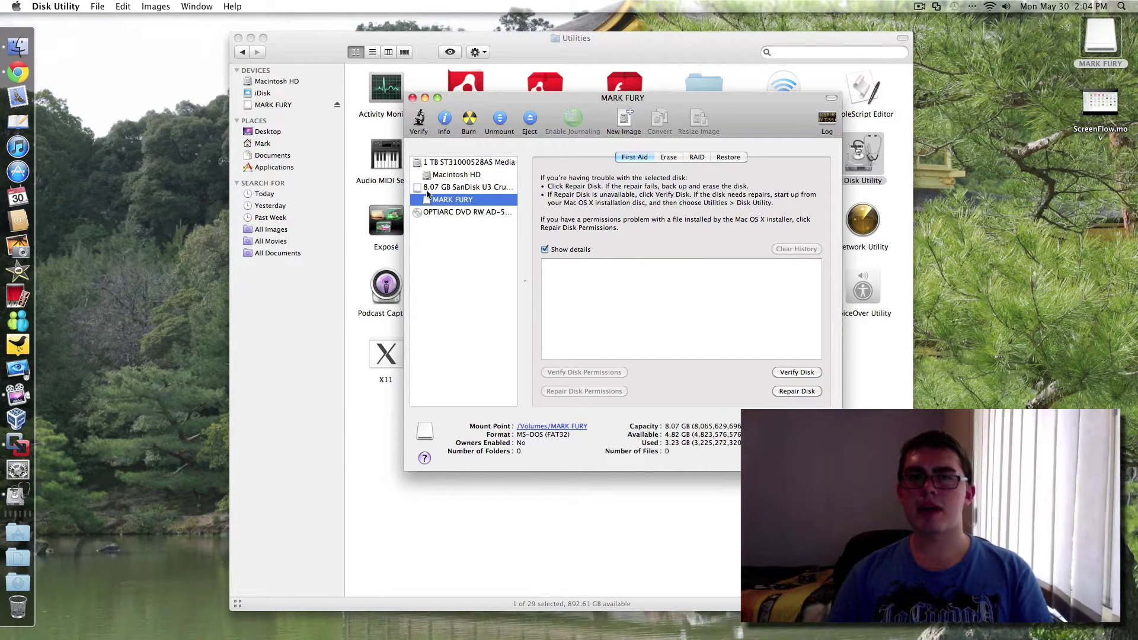
{"action": "left_click", "coordinate": [670, 159]}
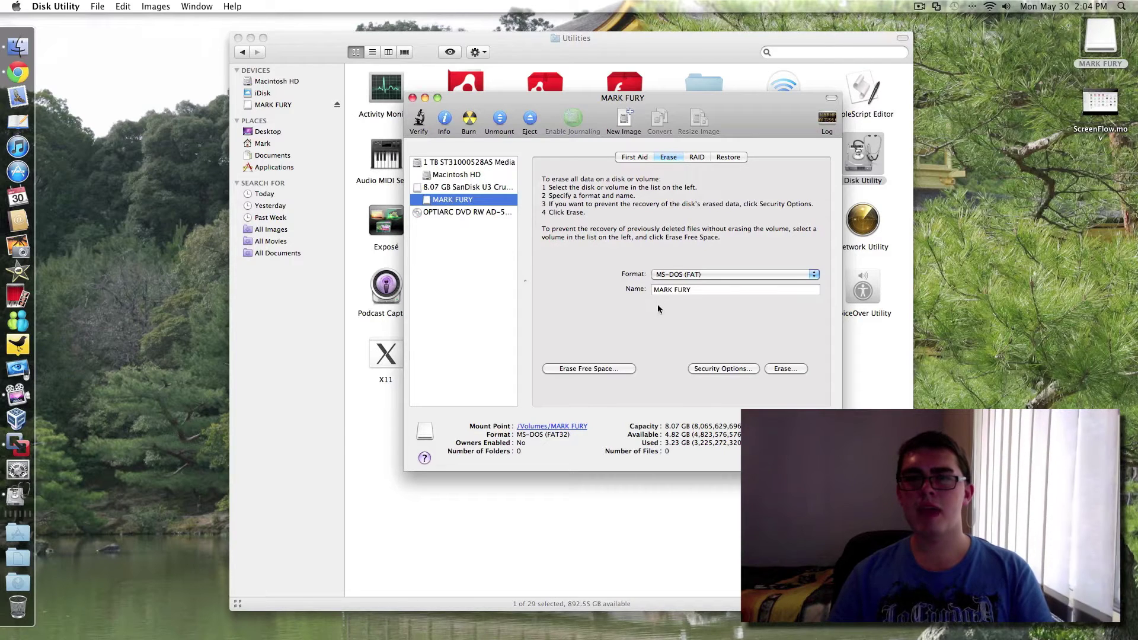
{"action": "left_click", "coordinate": [667, 275]}
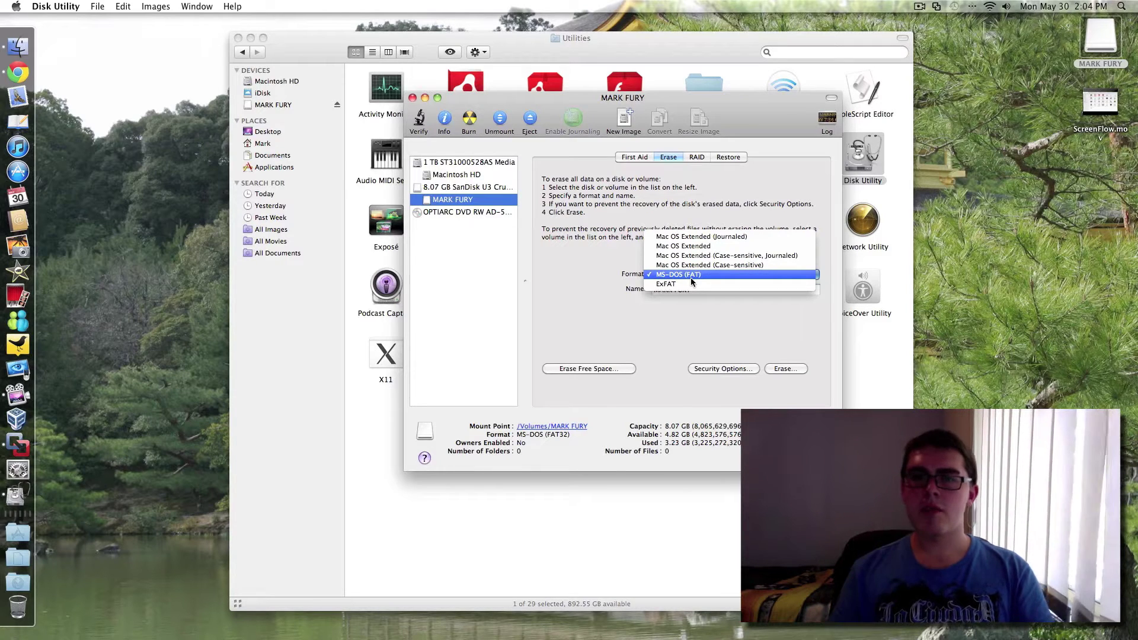
{"action": "left_click", "coordinate": [639, 279]}
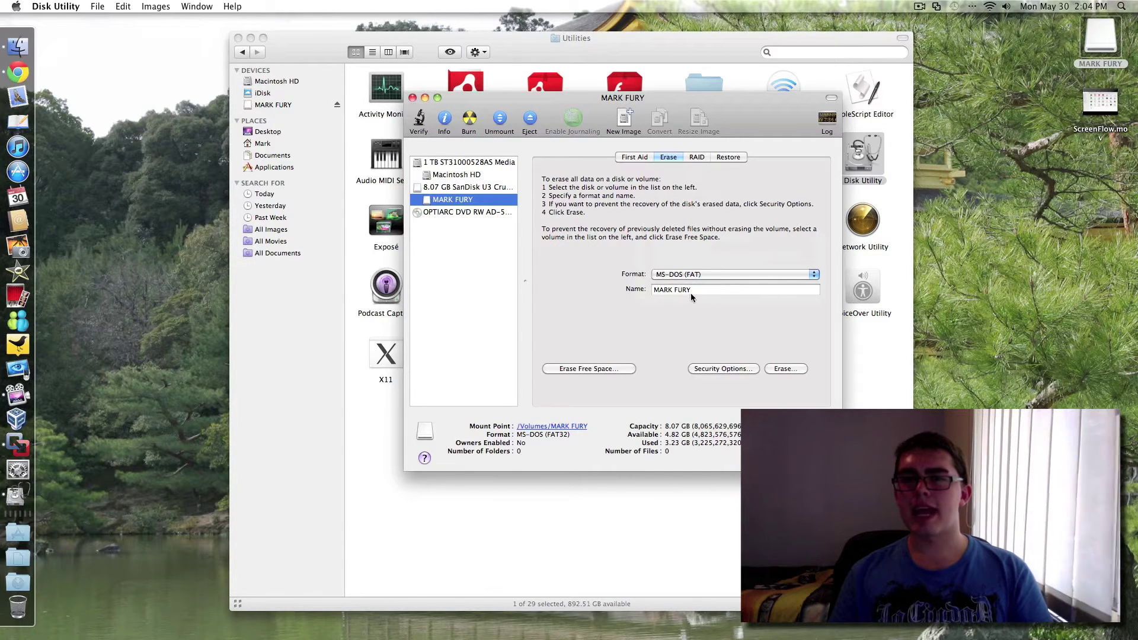
{"action": "left_click", "coordinate": [781, 369]}
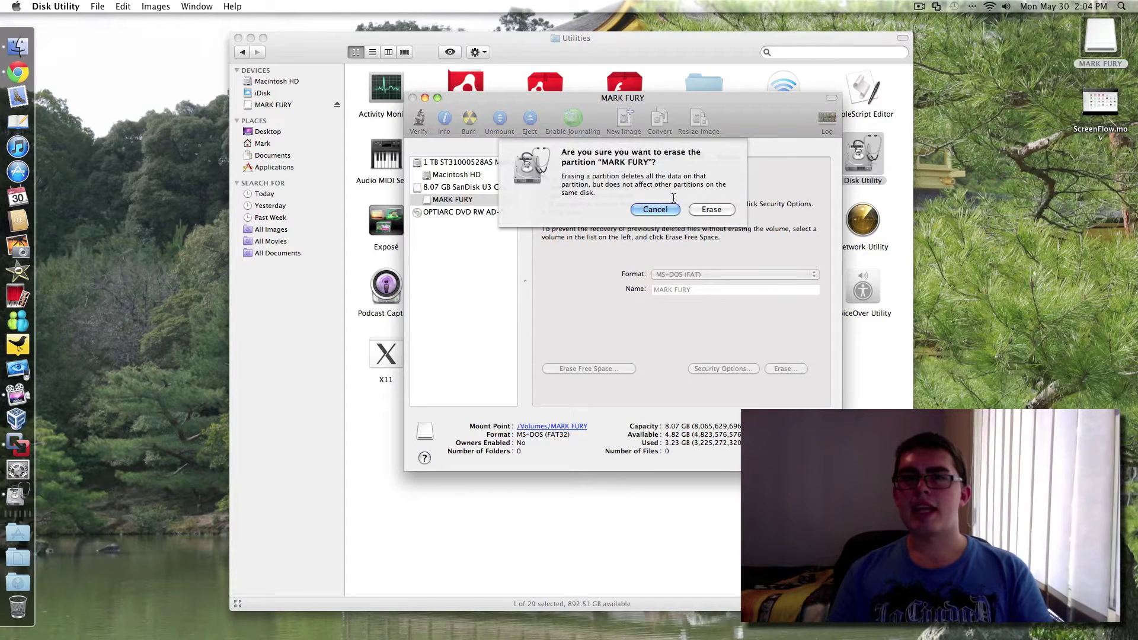
- Erase MARK FURY as MS-DOS (FAT), leaving 8.05 GB available
{"action": "left_click", "coordinate": [711, 211]}
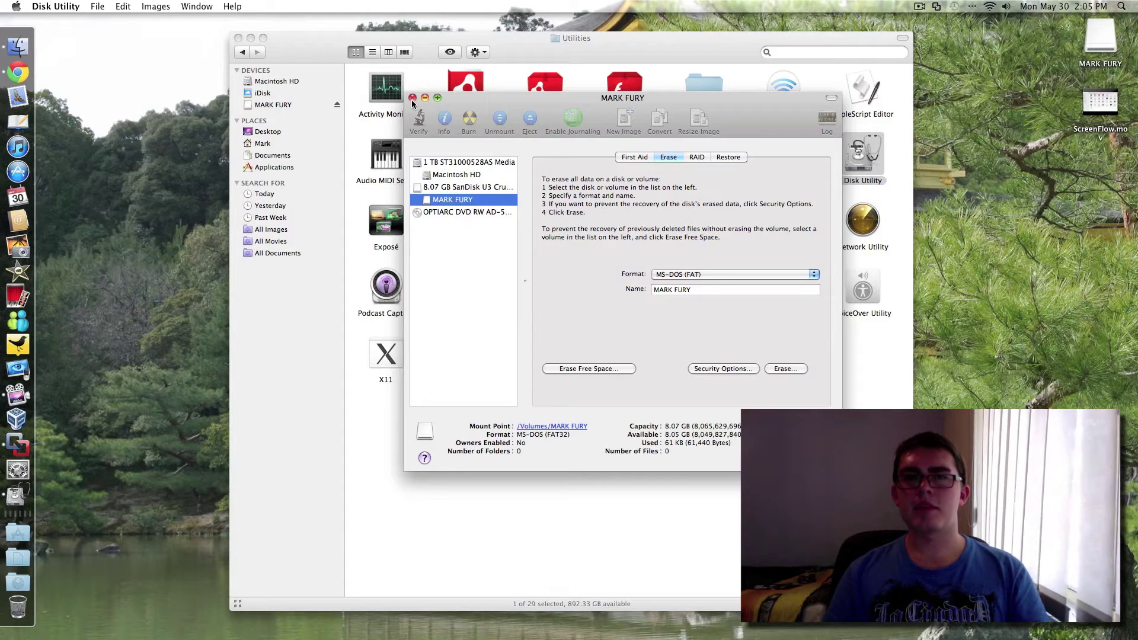
{"action": "left_click", "coordinate": [65, 6]}
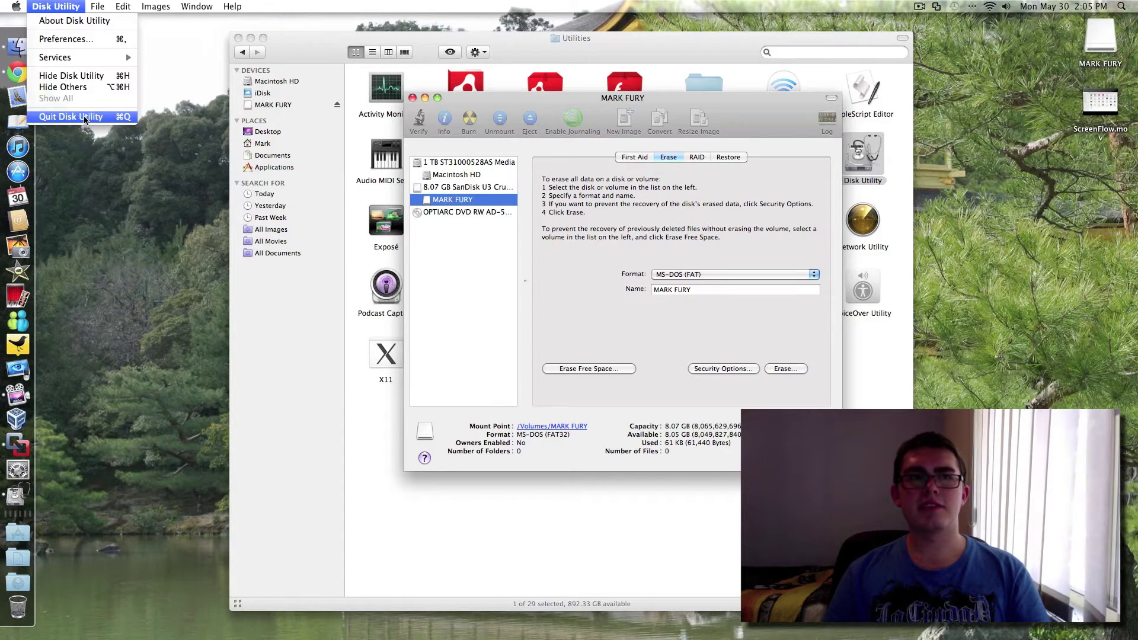
- Quit Disk Utility, add an 'untitled folder' to the MARK FURY drive, then close its window
{"action": "left_click", "coordinate": [89, 119]}
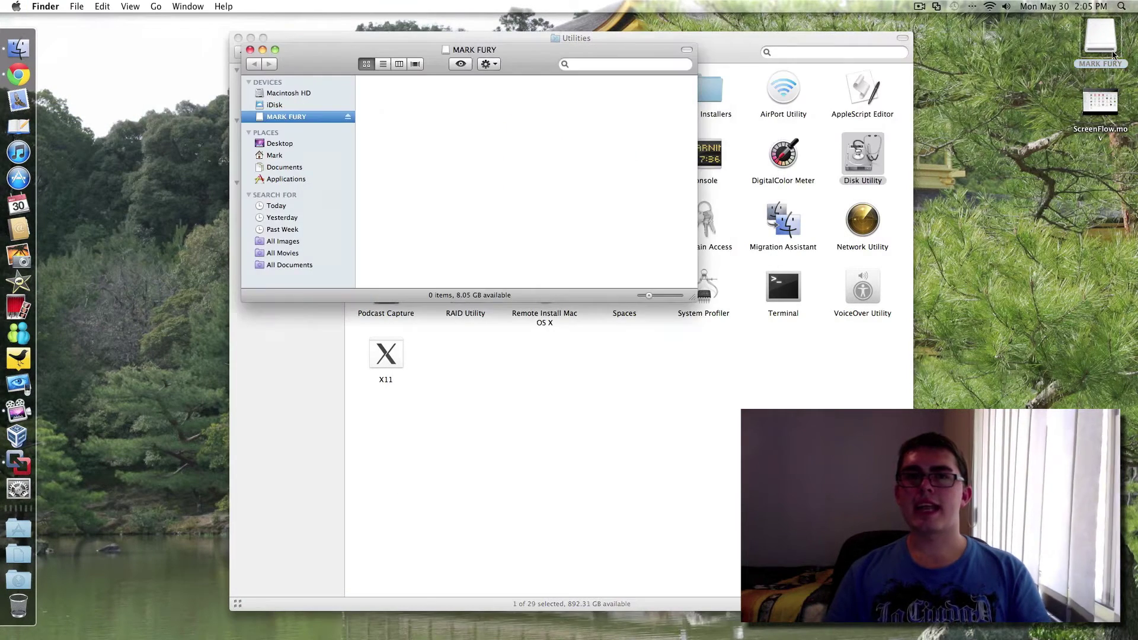
{"action": "left_click_drag", "start_coordinate": [506, 72], "coordinate": [558, 140]}
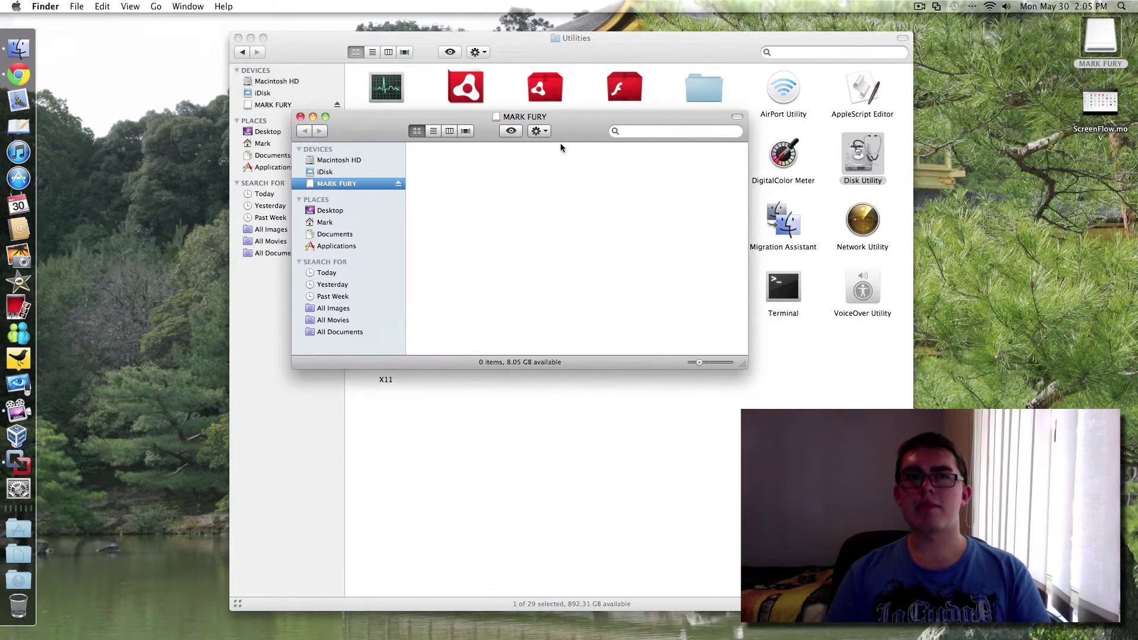
{"action": "right_click", "coordinate": [477, 177]}
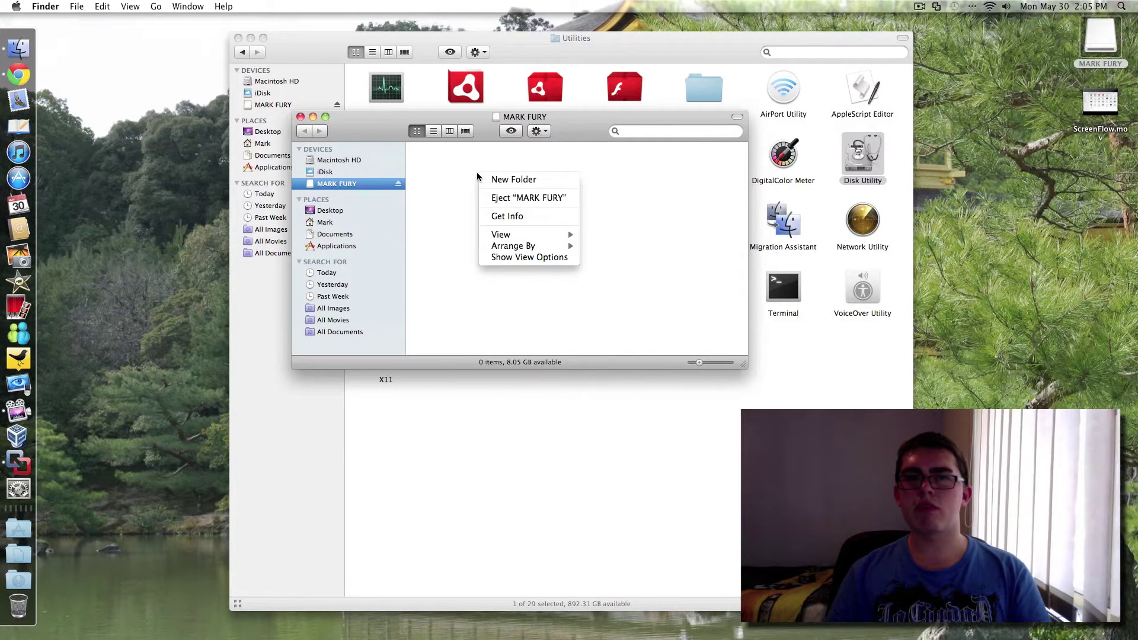
{"action": "left_click", "coordinate": [484, 178]}
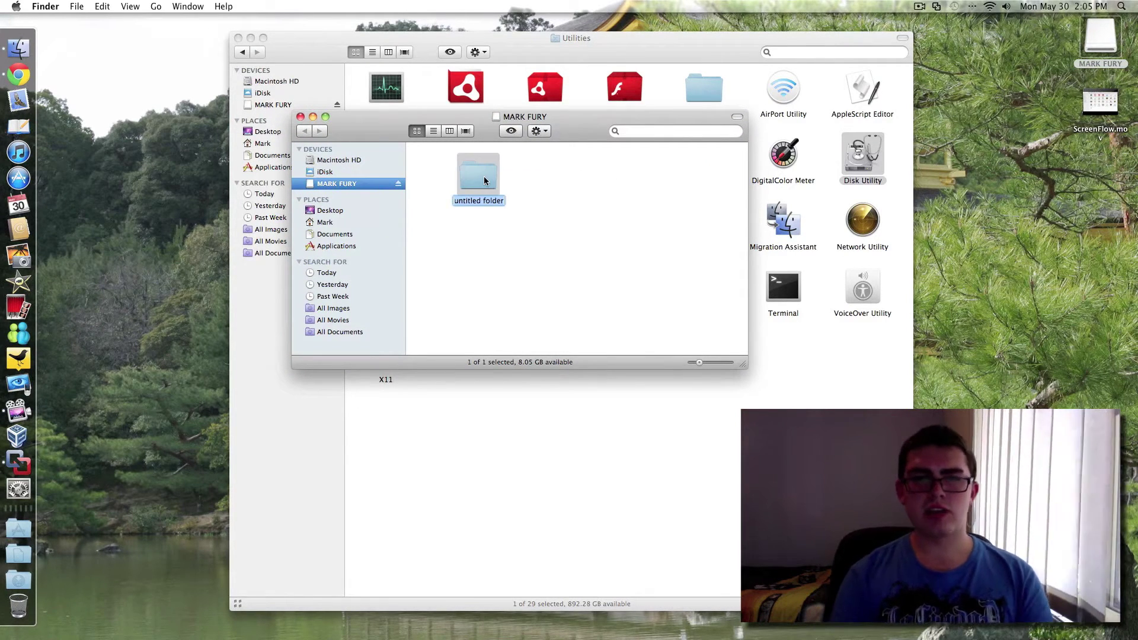
{"action": "left_click", "coordinate": [545, 206]}
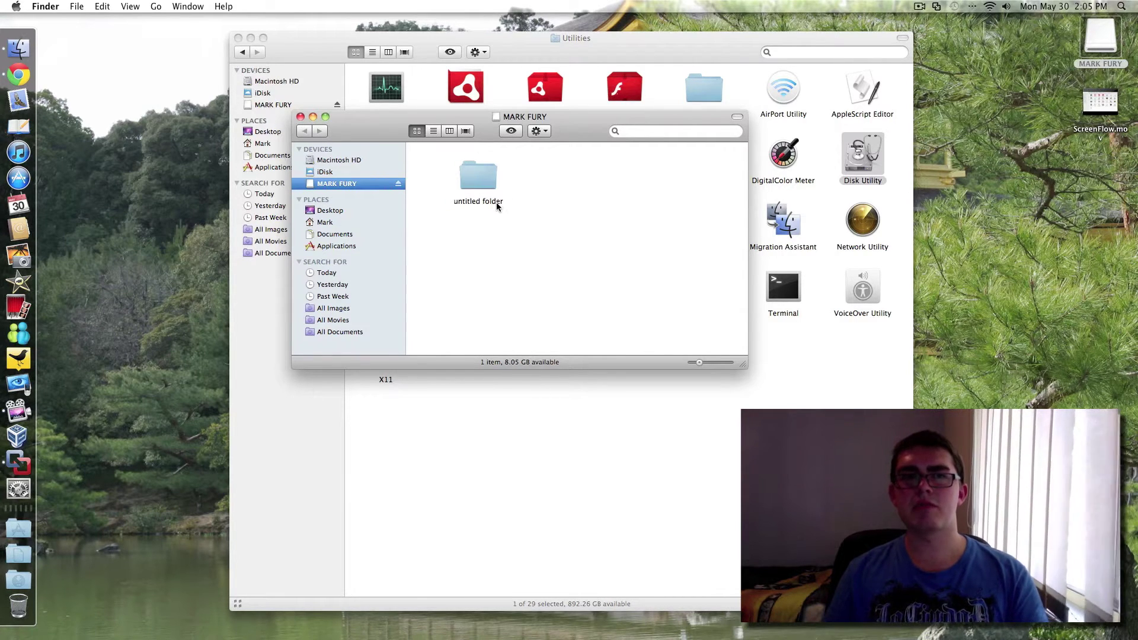
{"action": "left_click", "coordinate": [300, 117]}
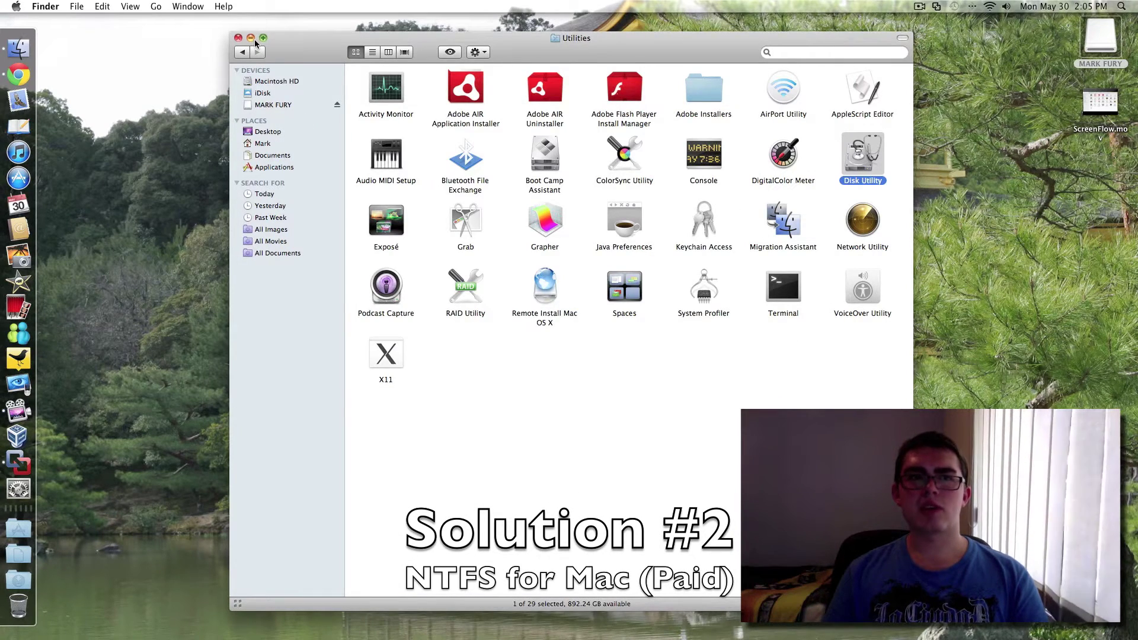
{"action": "left_click", "coordinate": [253, 39]}
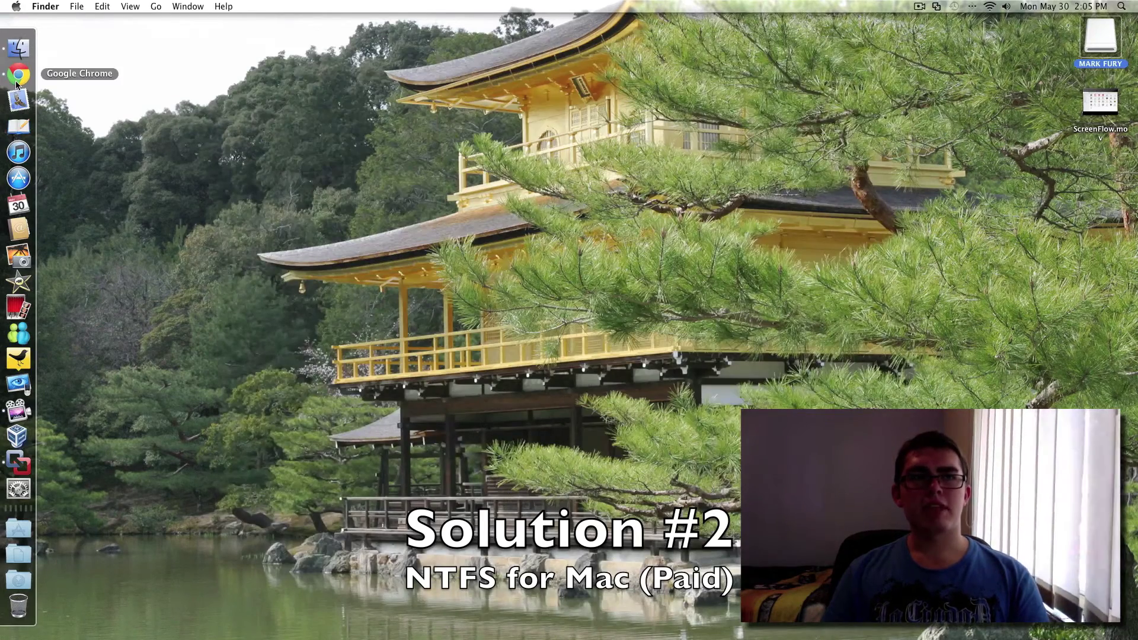
- Bring Chrome's Paragon NTFS for Mac OS X 9.0 product page ($19.95) to the front
{"action": "right_click", "coordinate": [16, 84]}
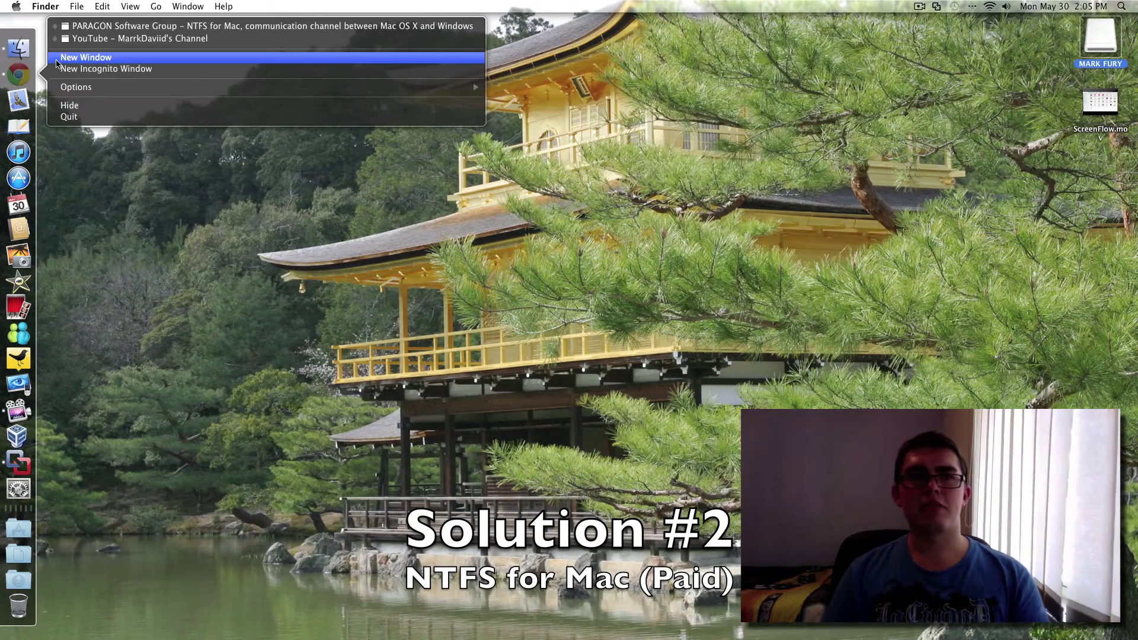
{"action": "left_click", "coordinate": [95, 26]}
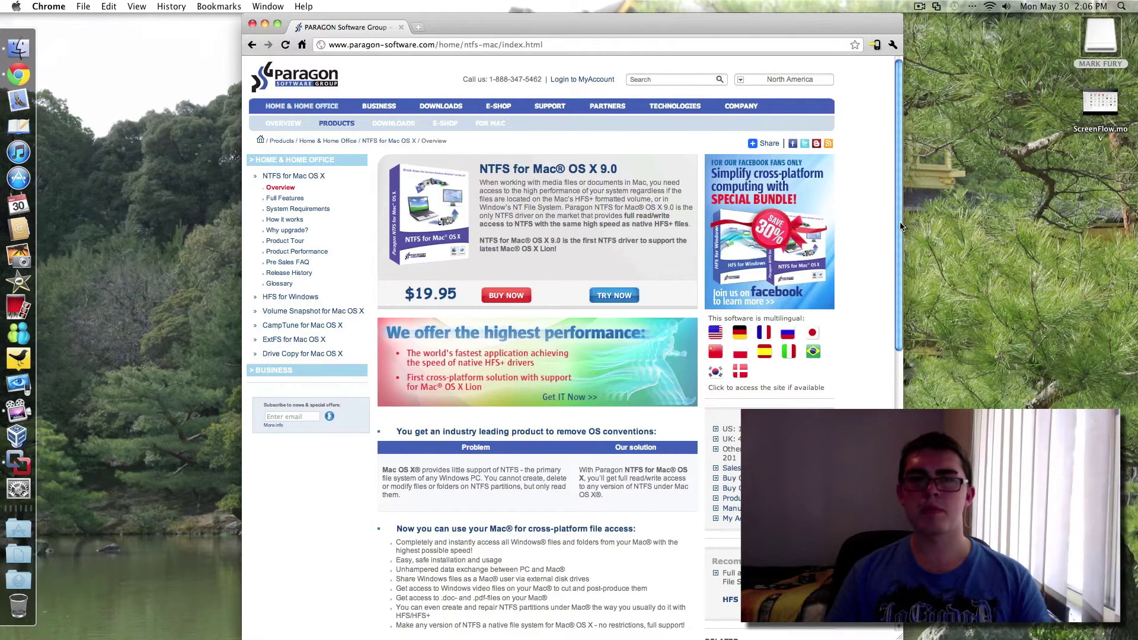
{"action": "mouse_move", "coordinate": [900, 227]}
{"action": "left_mouse_down"}
{"action": "mouse_move", "coordinate": [894, 397]}
{"action": "mouse_move", "coordinate": [895, 206]}
{"action": "left_mouse_up"}
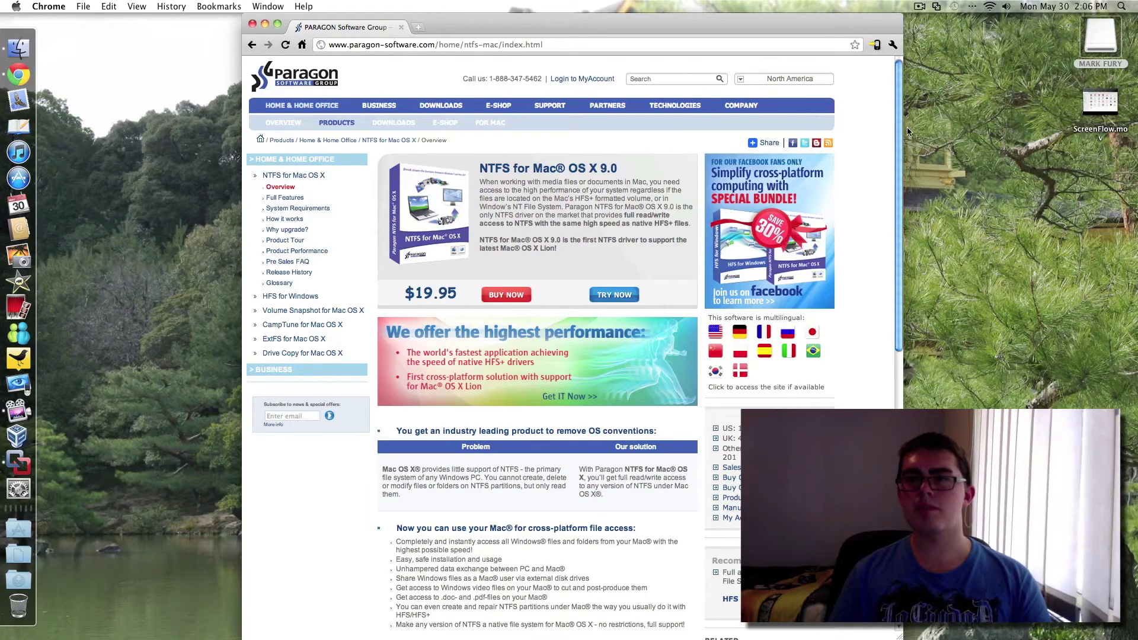
- Scroll through the Paragon NTFS for Mac page and back up, then minimize Chrome
{"action": "left_click_drag", "start_coordinate": [899, 133], "coordinate": [896, 317]}
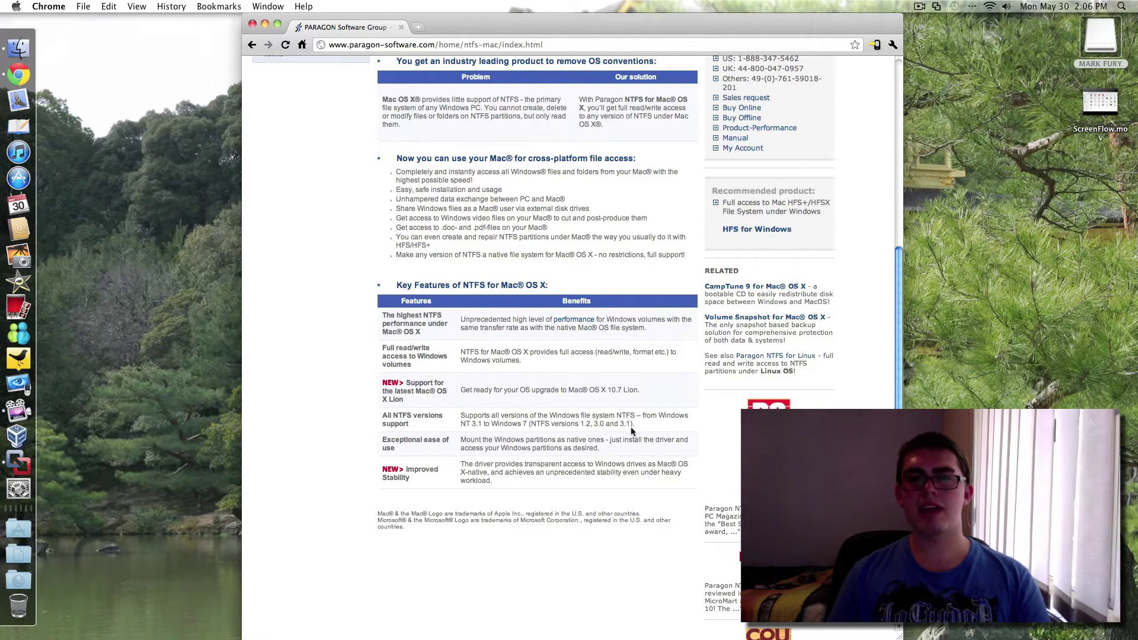
{"action": "left_click_drag", "start_coordinate": [901, 403], "coordinate": [916, 202]}
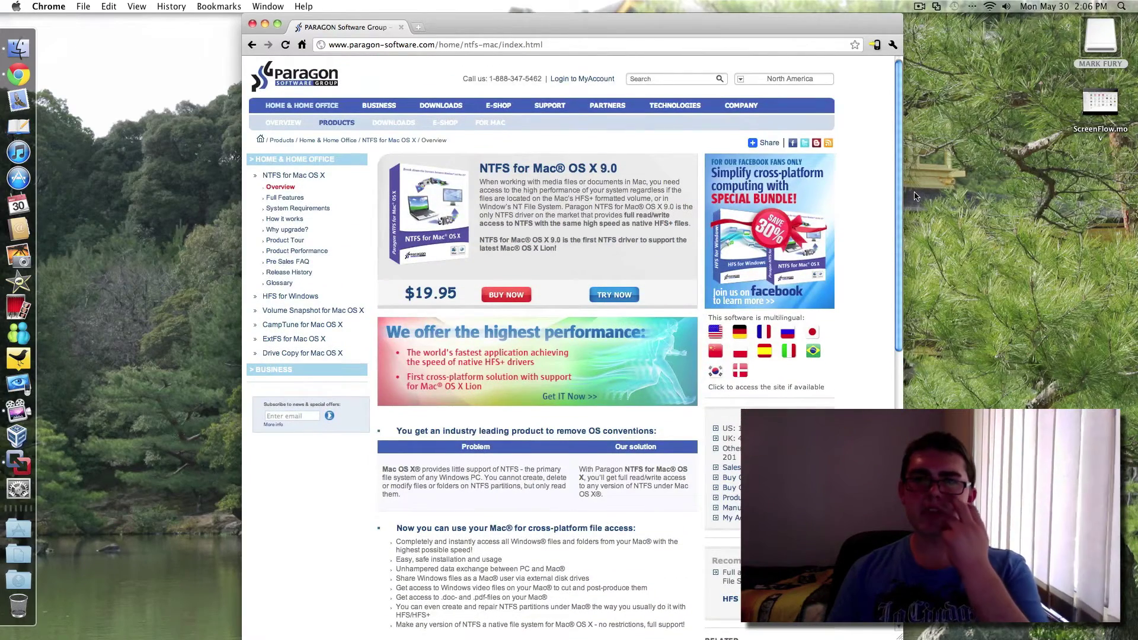
{"action": "left_click", "coordinate": [265, 28]}
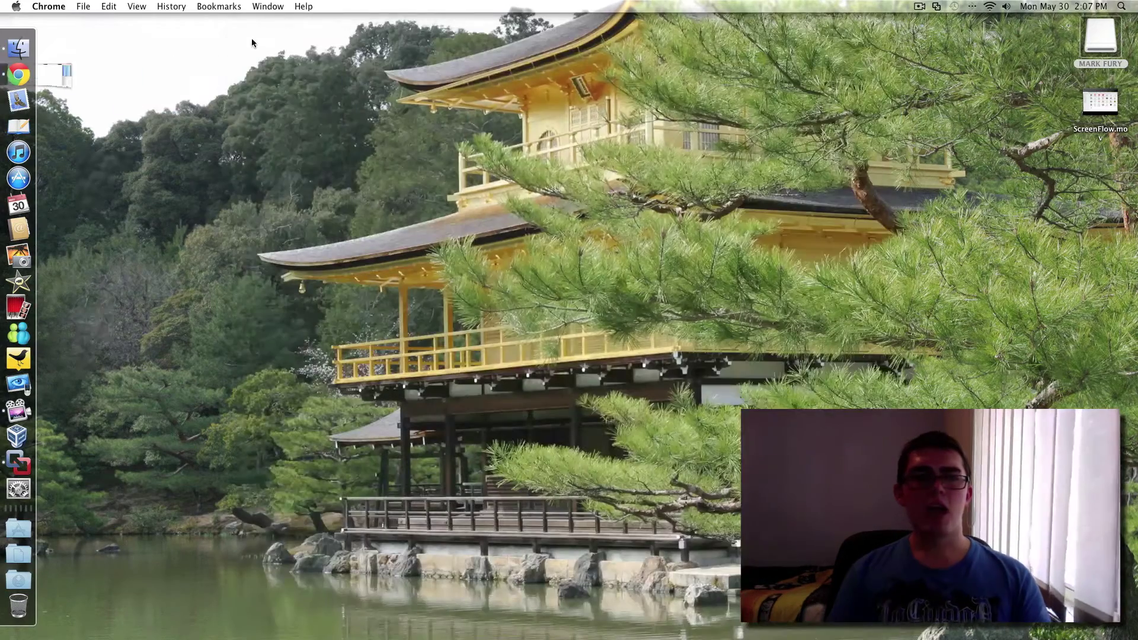
- Launch the Windows 7 virtual machine in VMware Fusion and dismiss the disk-not-ejected alert
{"action": "left_click", "coordinate": [14, 461]}
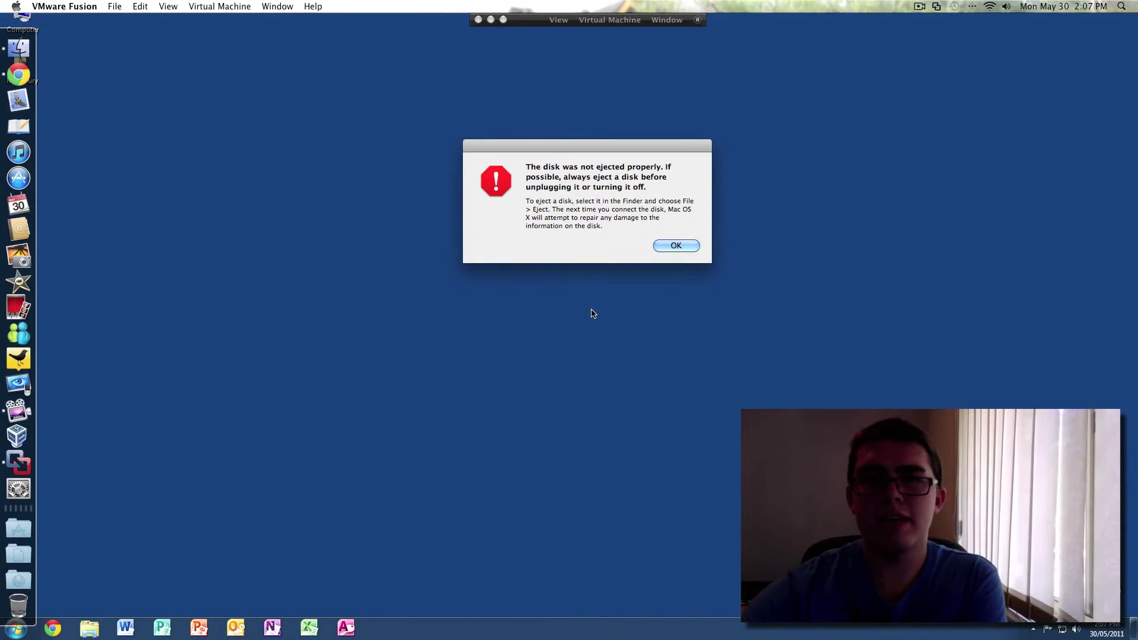
{"action": "left_click", "coordinate": [675, 247]}
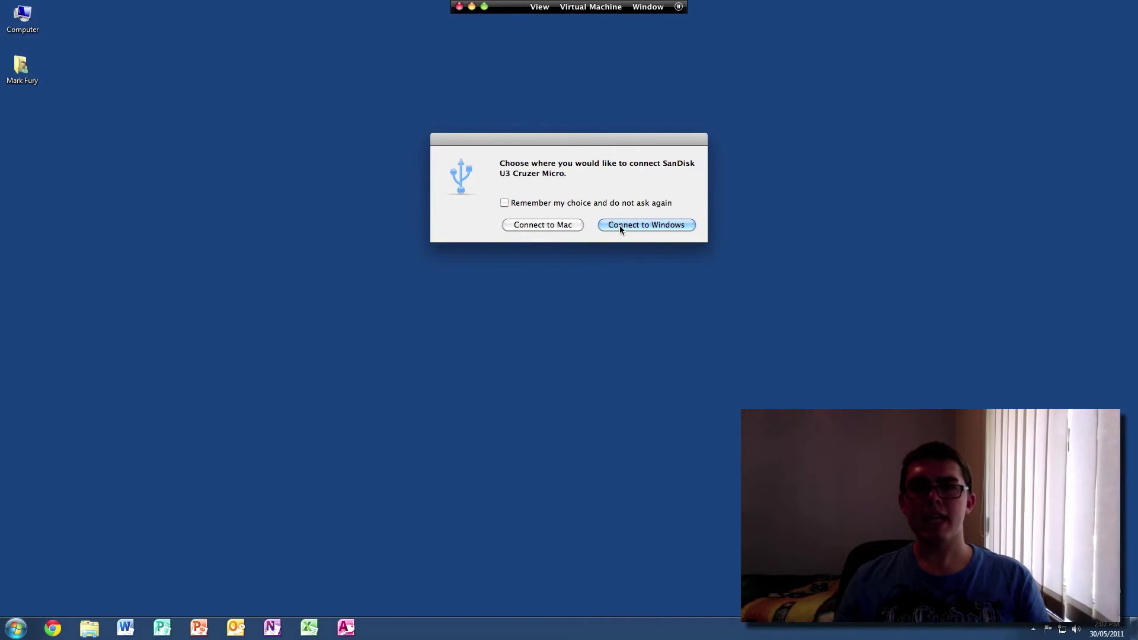
- Connect the SanDisk USB drive to Windows and open it as MARK FURY (E:) from Computer
{"action": "left_click", "coordinate": [631, 227]}
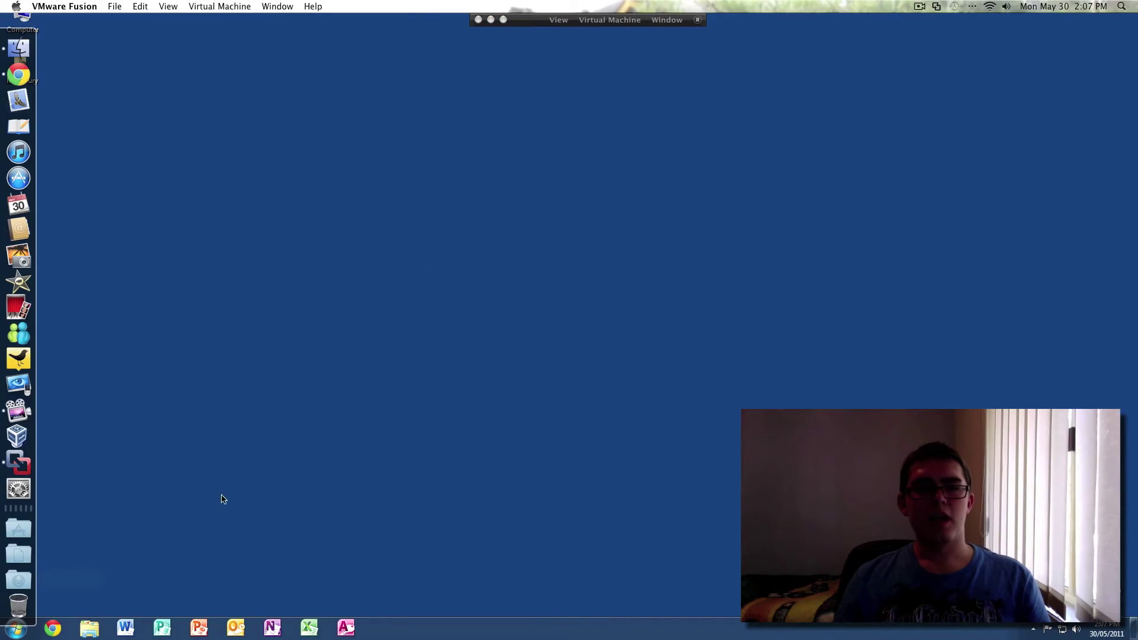
{"action": "left_click", "coordinate": [11, 632]}
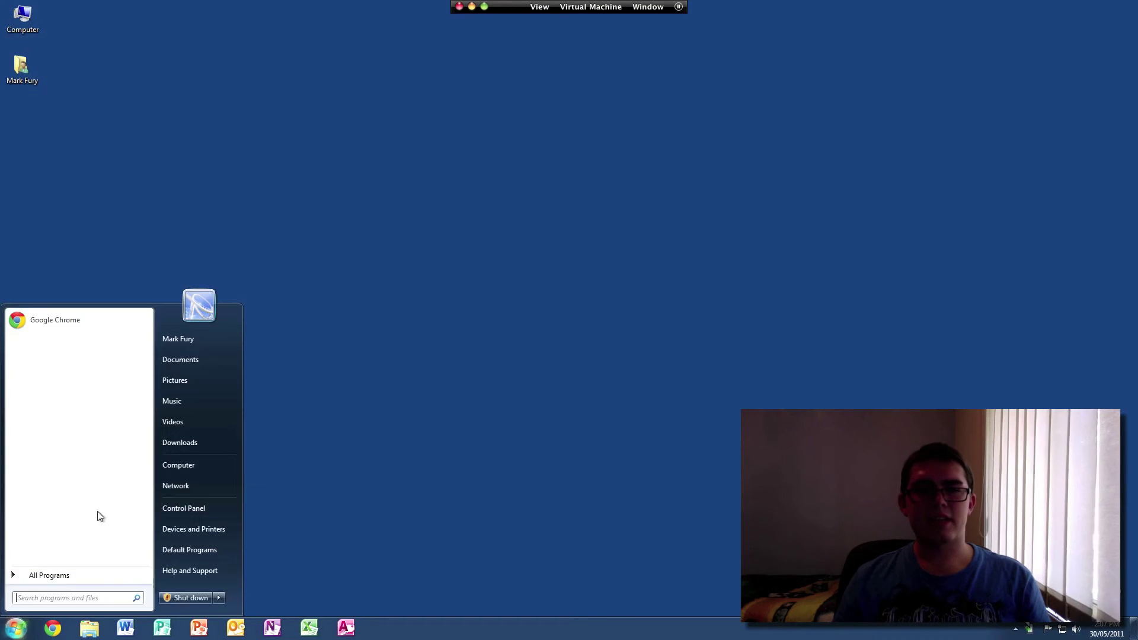
{"action": "left_click", "coordinate": [179, 469]}
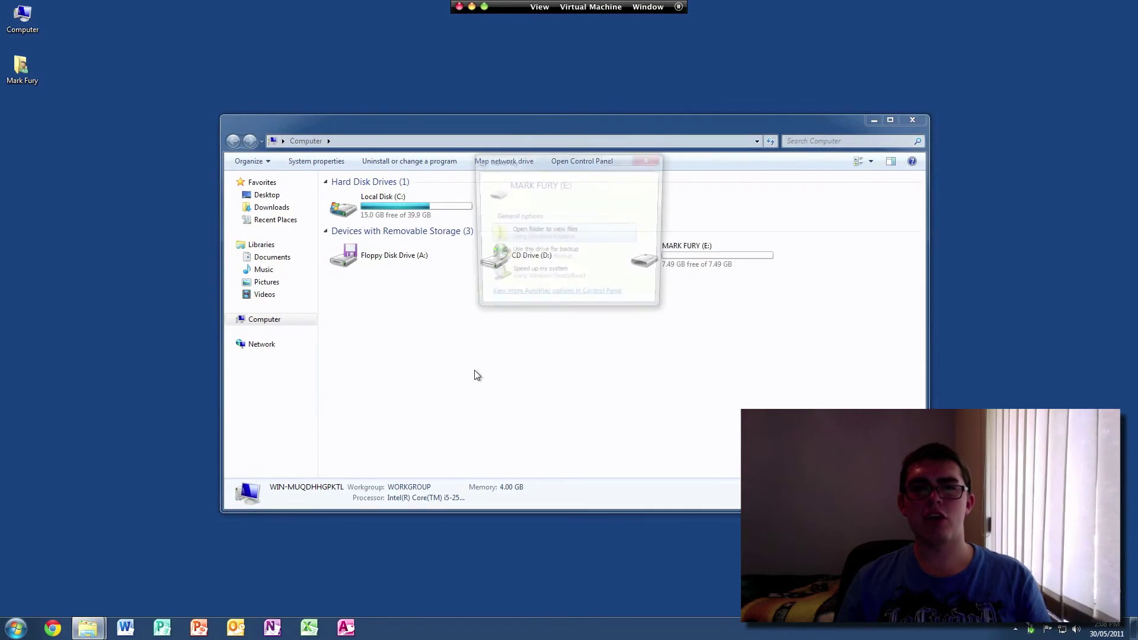
{"action": "left_click", "coordinate": [654, 158]}
{"action": "double_click", "coordinate": [647, 252]}
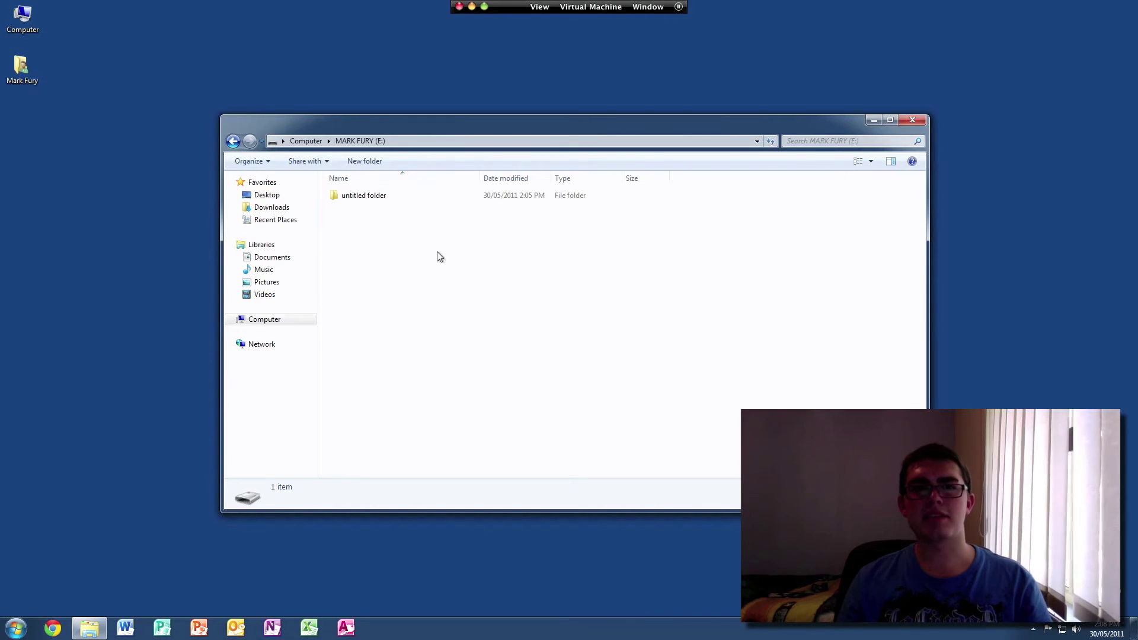
- Check the untitled folder on drive E:, then close the Explorer window
{"action": "double_click", "coordinate": [389, 201]}
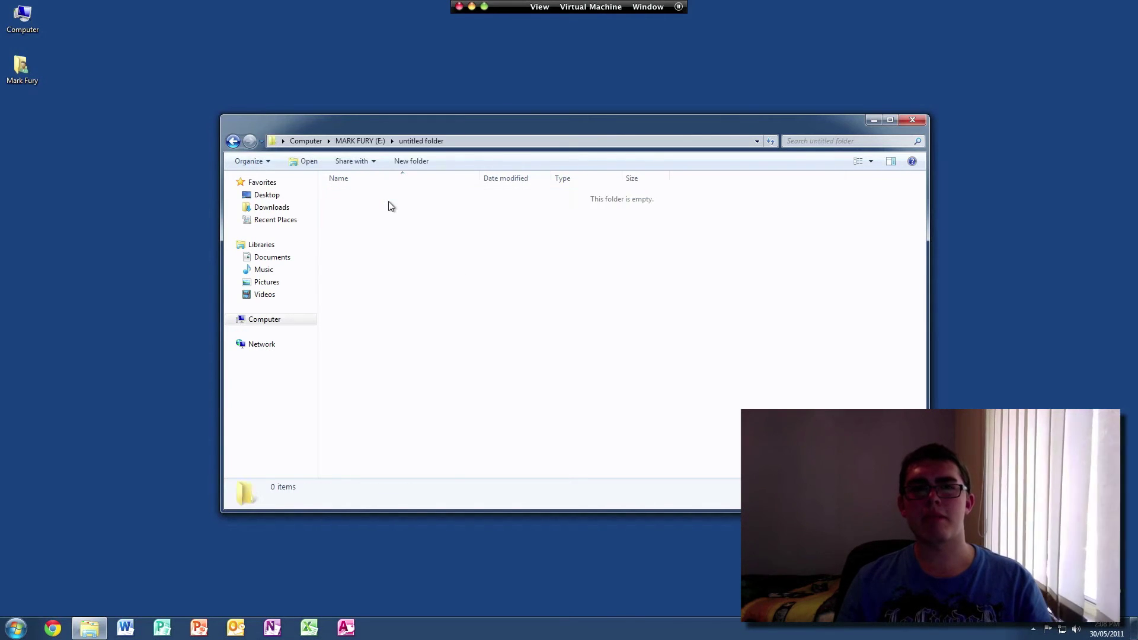
{"action": "left_click", "coordinate": [232, 141]}
{"action": "left_click", "coordinate": [922, 120]}
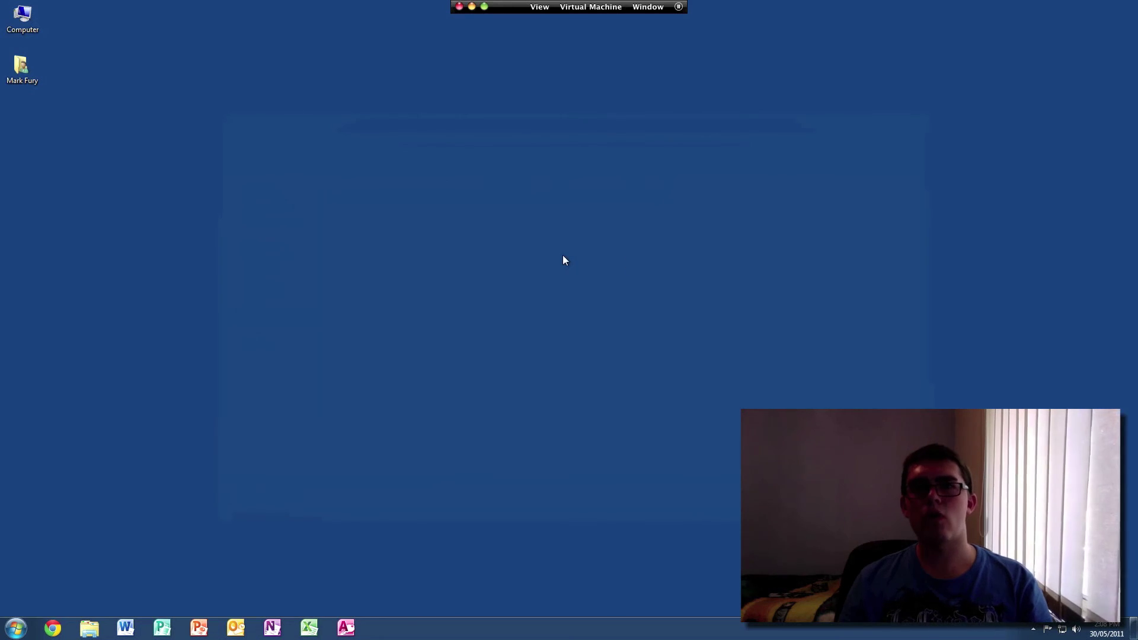
- Minimize the Windows virtual machine to return to the Mac desktop
{"action": "left_click", "coordinate": [473, 8]}
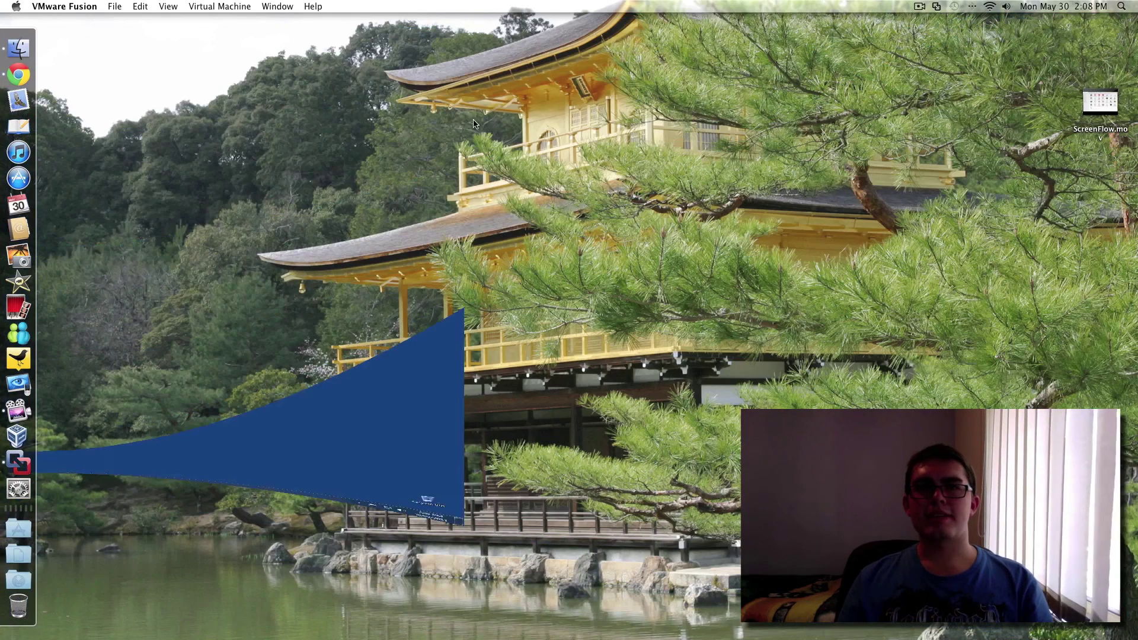